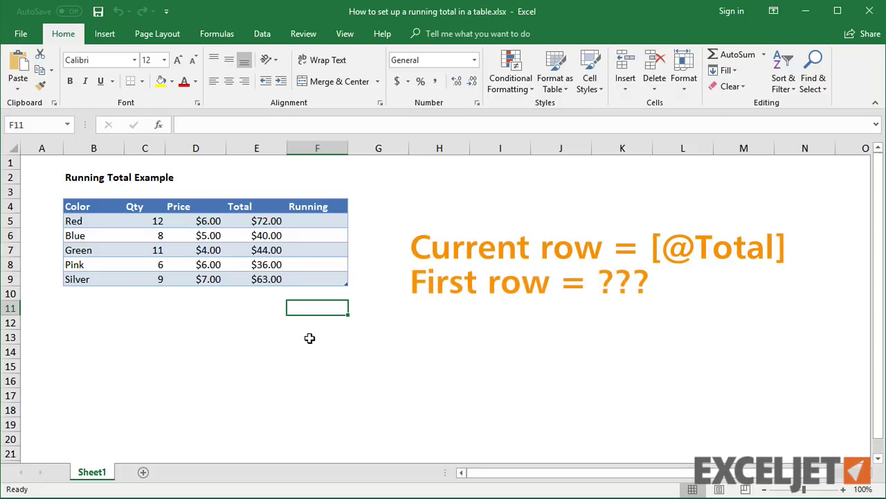
Step: Try to calculate the running total in F5 with the formula =F4+E5
{"action": "left_click", "coordinate": [311, 222]}
{"action": "left_click", "coordinate": [309, 122]}
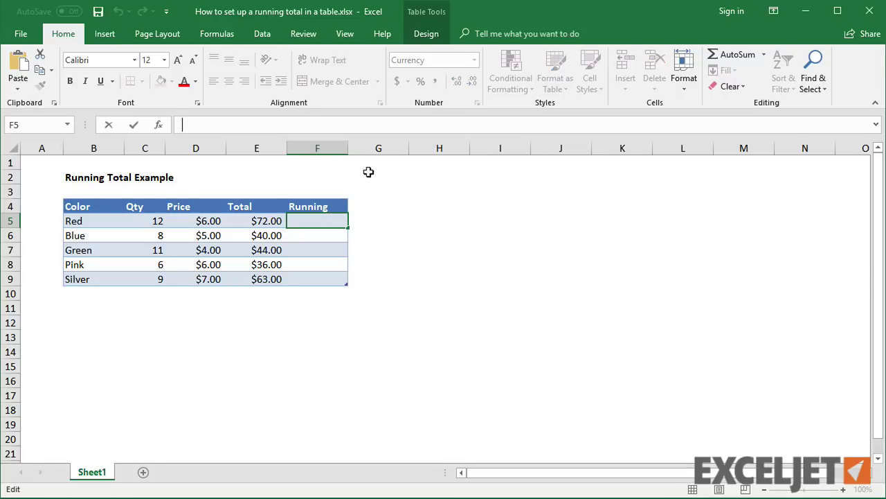
{"action": "type", "text": "=F4"}
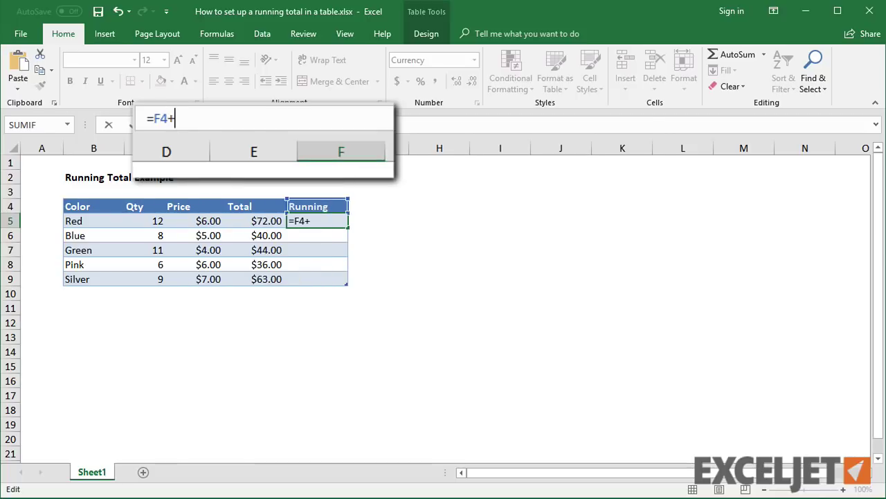
{"action": "type", "text": "+E5"}
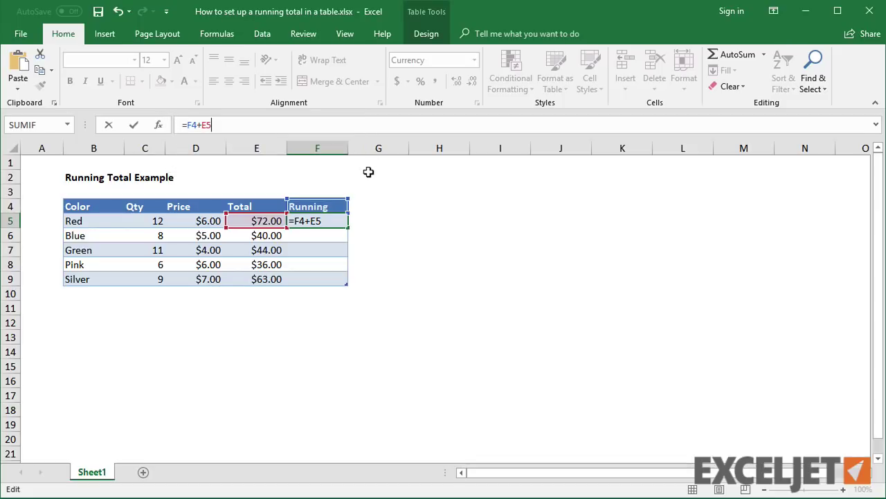
{"action": "key", "text": "Return"}
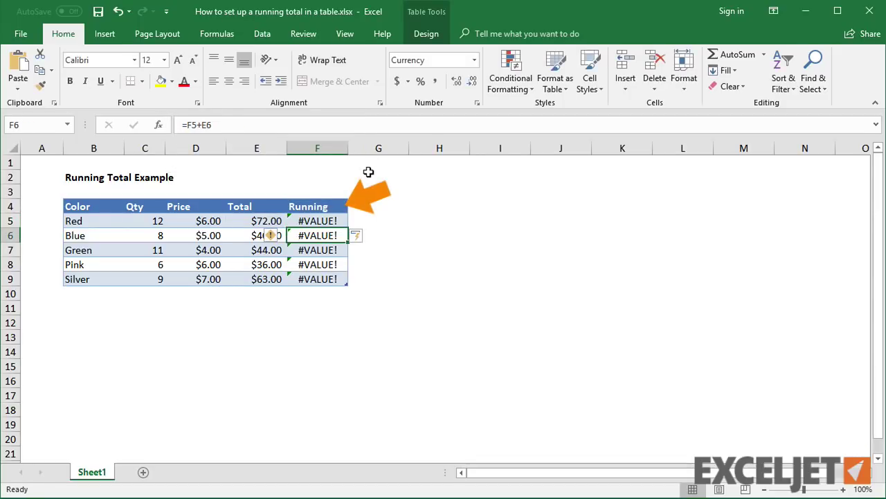
Step: Replace the running total formula in F5 with =SUM(F4,E5)
{"action": "left_click", "coordinate": [339, 221]}
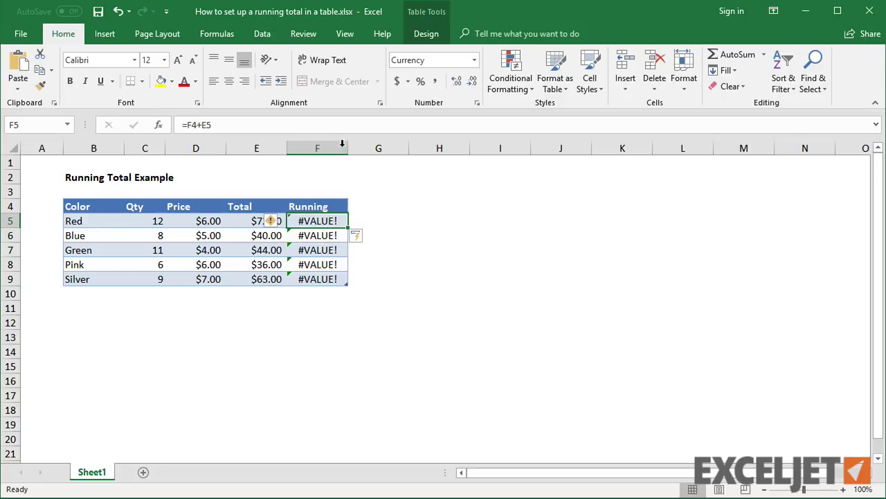
{"action": "left_click", "coordinate": [337, 127]}
{"action": "key", "text": "BackSpace"}
{"action": "key", "text": "BackSpace"}
{"action": "key", "text": "BackSpace"}
{"action": "key", "text": "BackSpace"}
{"action": "key", "text": "BackSpace"}
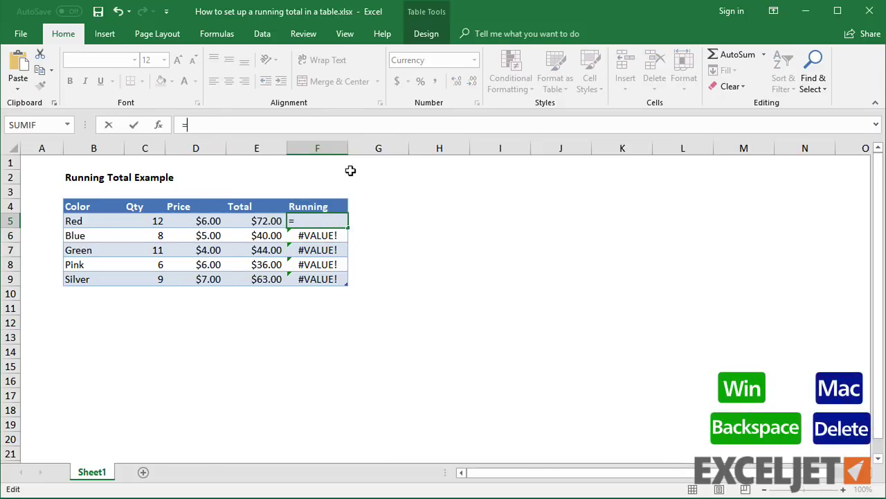
{"action": "type", "text": "SUM("}
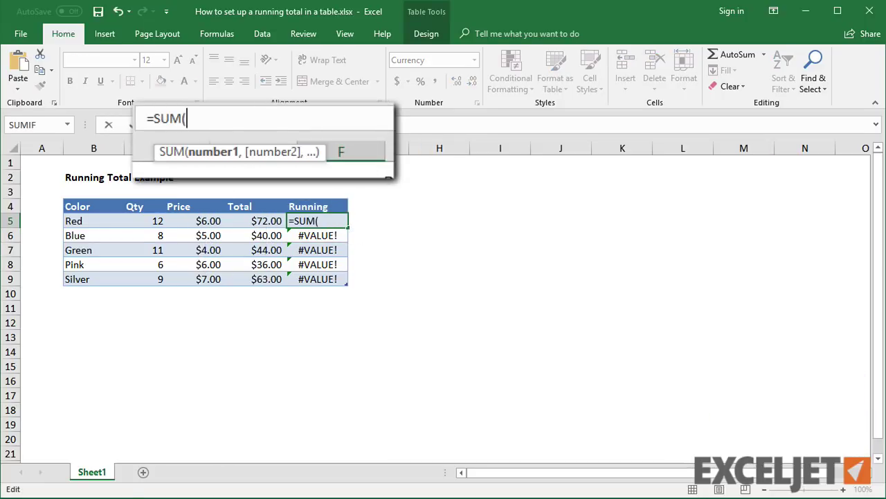
{"action": "type", "text": "F4,E5)"}
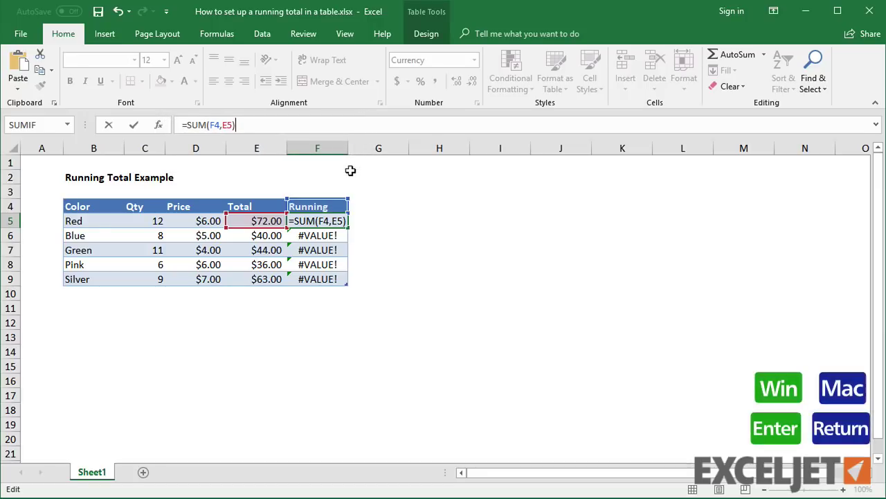
{"action": "key", "text": "Return"}
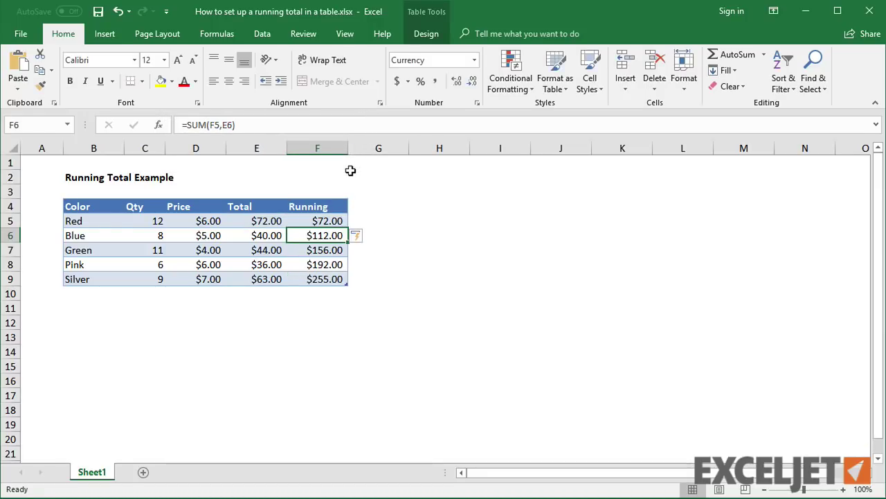
Step: Add a Gold row with quantity 10 and price 8 below the table's last row, and inspect its running total formula
{"action": "left_click", "coordinate": [103, 293]}
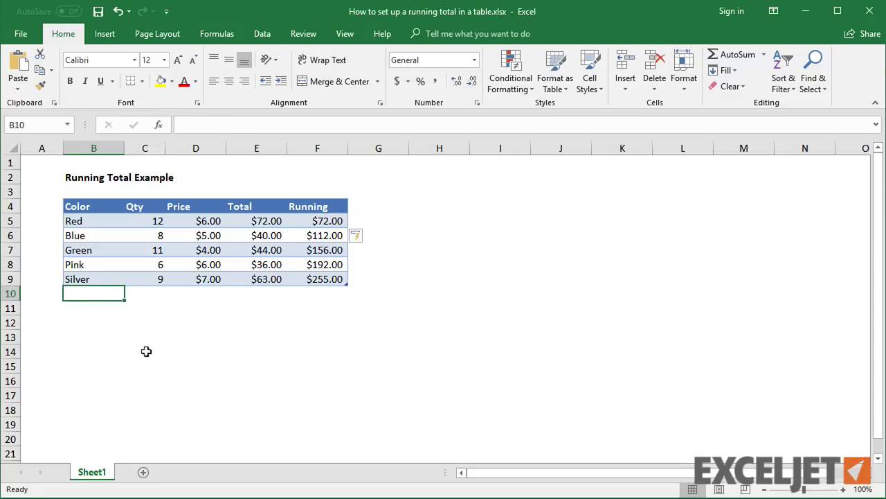
{"action": "type", "text": "Gold"}
{"action": "key", "text": "Tab"}
{"action": "type", "text": "10"}
{"action": "key", "text": "Tab"}
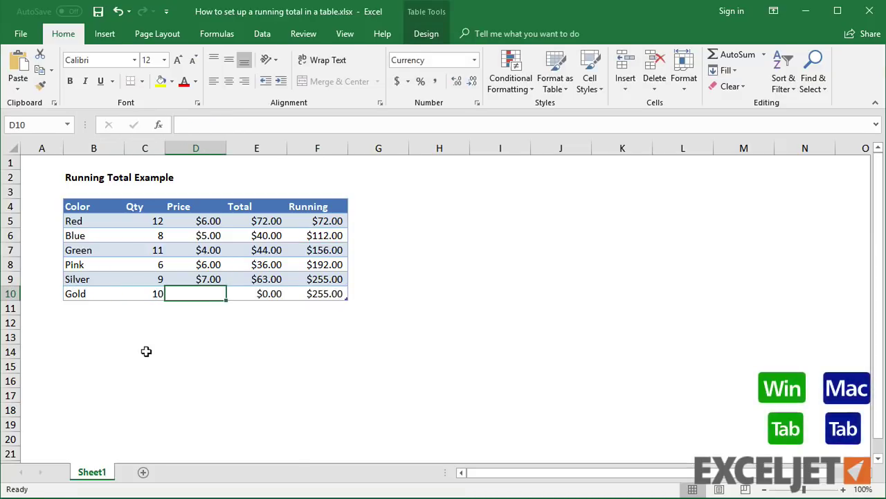
{"action": "type", "text": "8"}
{"action": "key", "text": "Tab"}
{"action": "left_click", "coordinate": [312, 293]}
{"action": "left_click", "coordinate": [321, 124]}
{"action": "key", "text": "Escape"}
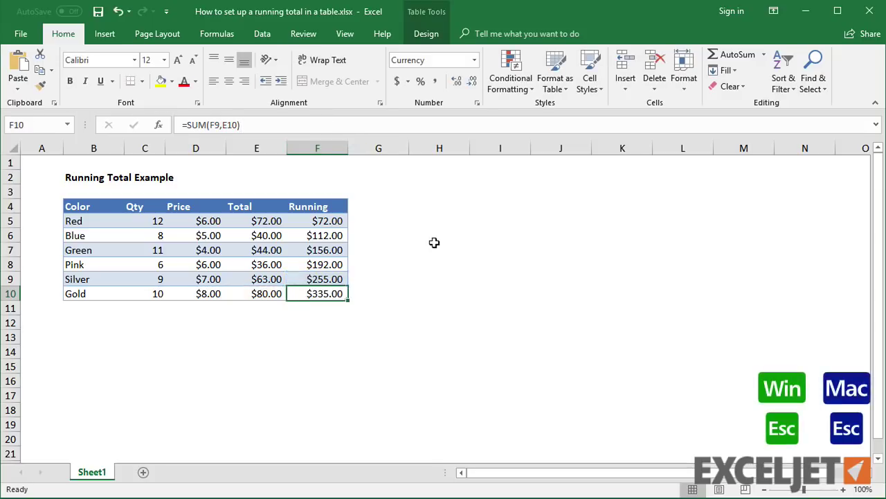
Step: Insert a table row above the Pink row and fill it with color Silver, quantity 10 and price 7
{"action": "left_click", "coordinate": [238, 264]}
{"action": "key", "text": "shift+space"}
{"action": "key", "text": "ctrl+shift+plus"}
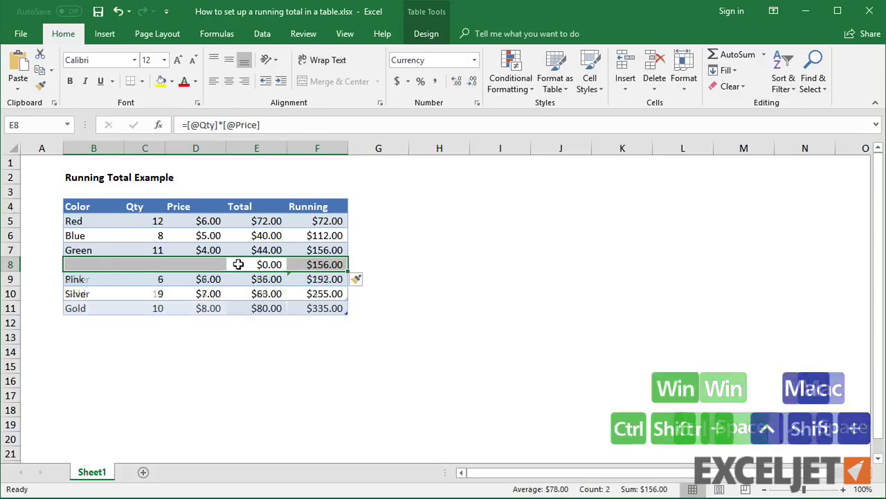
{"action": "left_click", "coordinate": [118, 261]}
{"action": "type", "text": "Silver"}
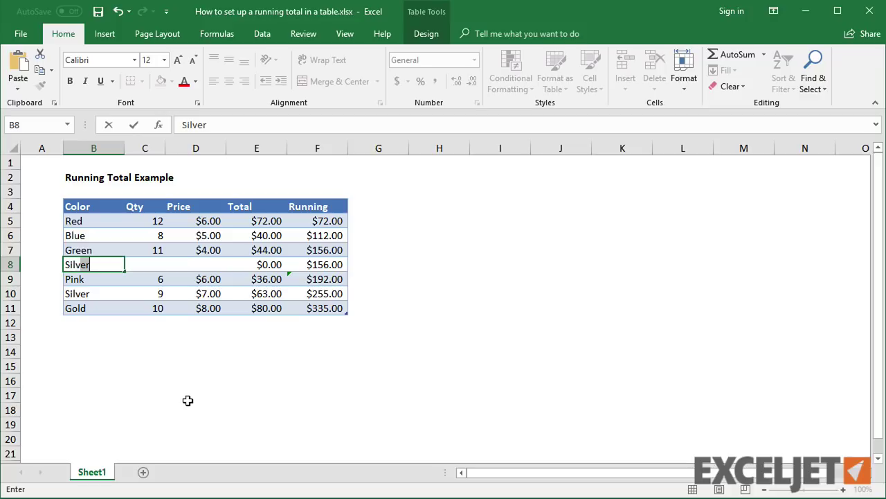
{"action": "key", "text": "Tab"}
{"action": "type", "text": "10"}
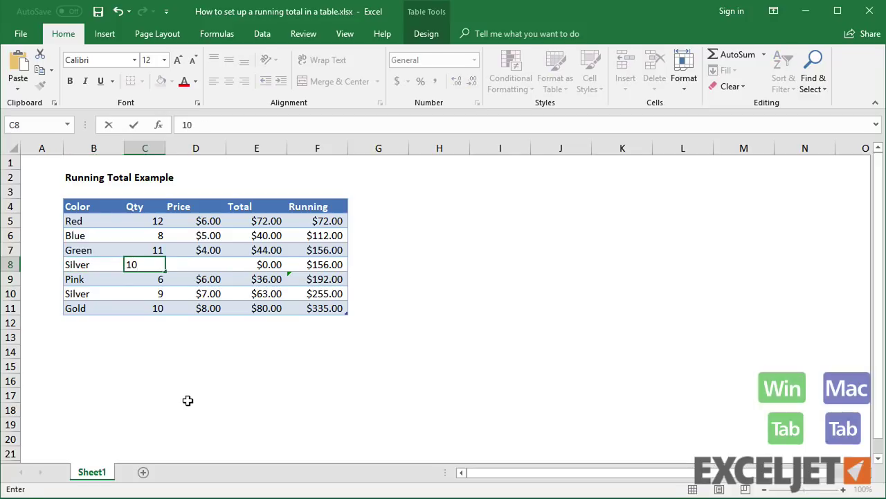
{"action": "key", "text": "Tab"}
{"action": "type", "text": "7"}
{"action": "key", "text": "Tab"}
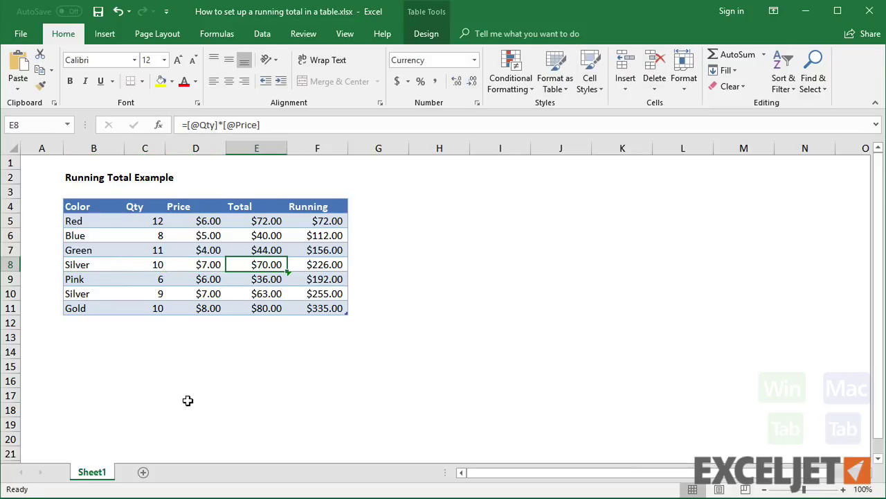
Step: Inspect the Pink row's running total formula, and refill the Running column from the formula in F5
{"action": "left_click", "coordinate": [323, 278]}
{"action": "left_click", "coordinate": [356, 128]}
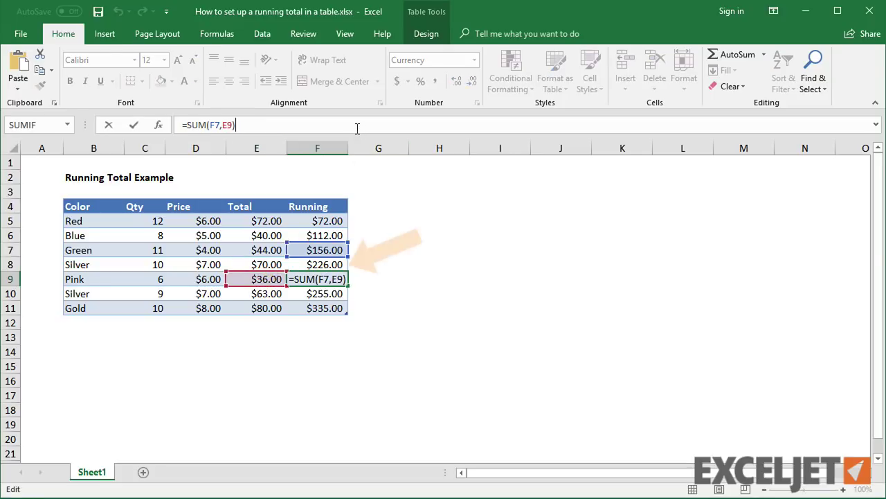
{"action": "key", "text": "Escape"}
{"action": "left_click", "coordinate": [335, 221]}
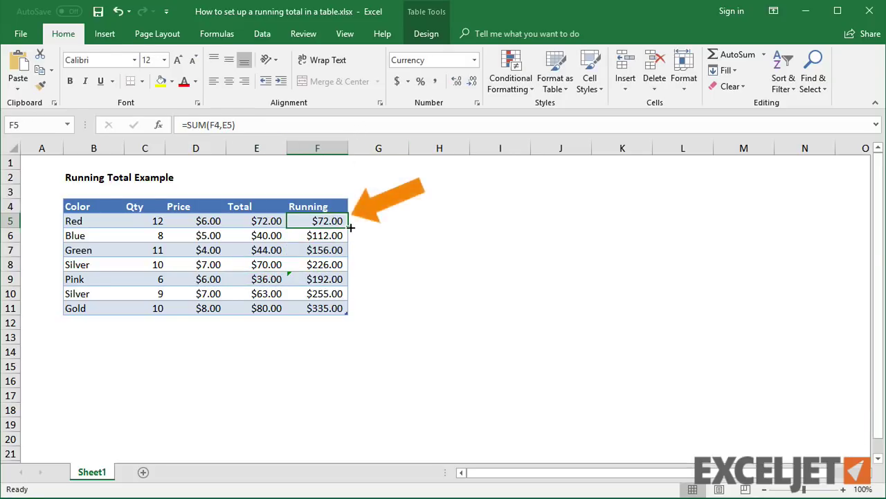
{"action": "double_click", "coordinate": [351, 226]}
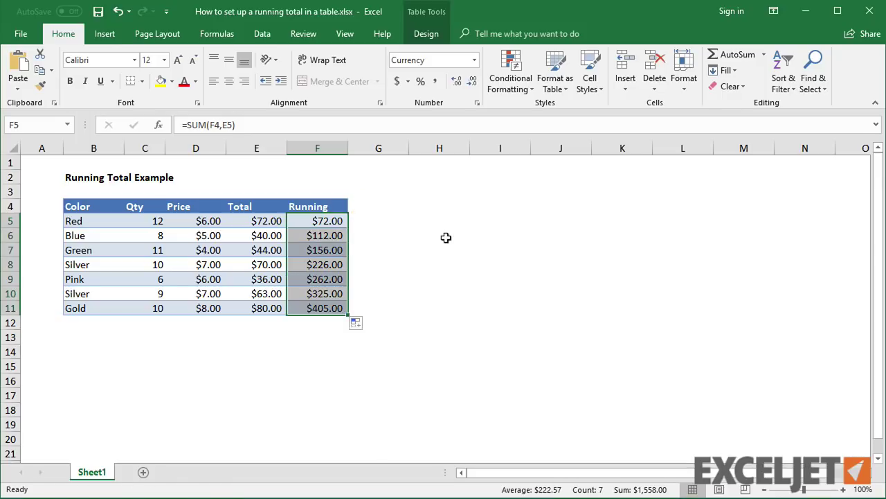
Step: Clear the Running column and enter =SUM($E$5:E5) in F5, with the range's first reference locked as absolute
{"action": "key", "text": "Delete"}
{"action": "left_click", "coordinate": [333, 219]}
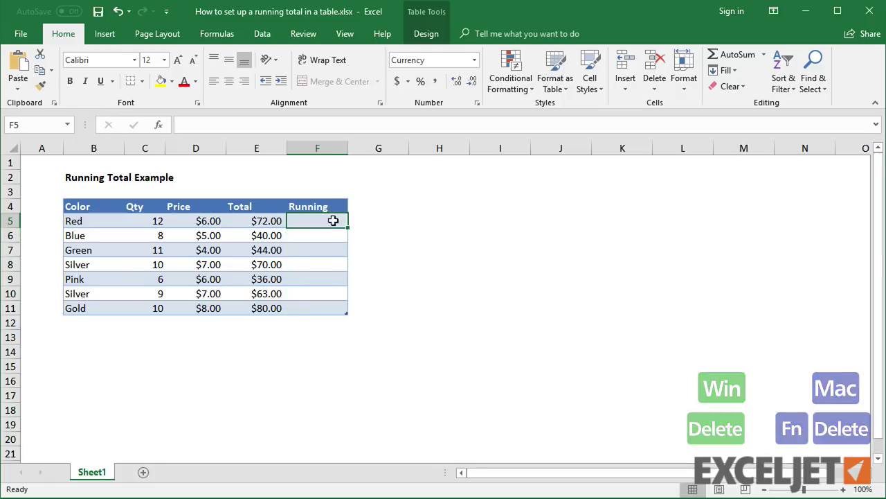
{"action": "left_click", "coordinate": [324, 123]}
{"action": "type", "text": "=SUM"}
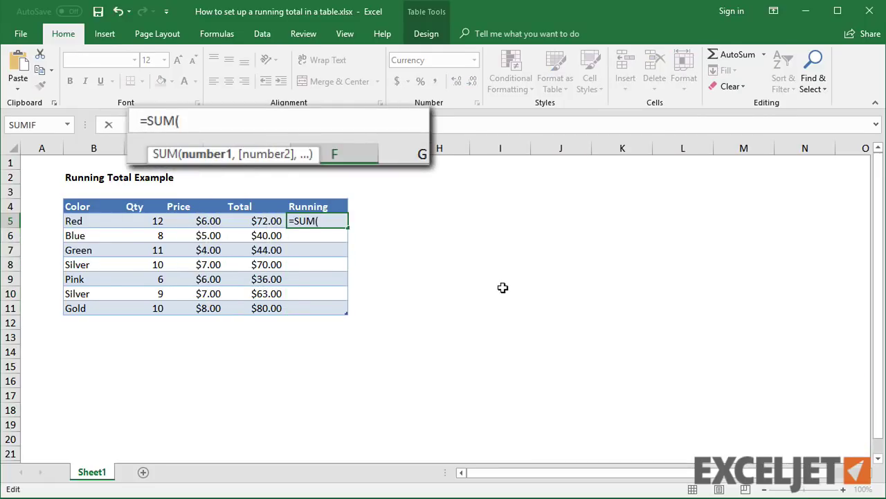
{"action": "type", "text": "(E5:E5"}
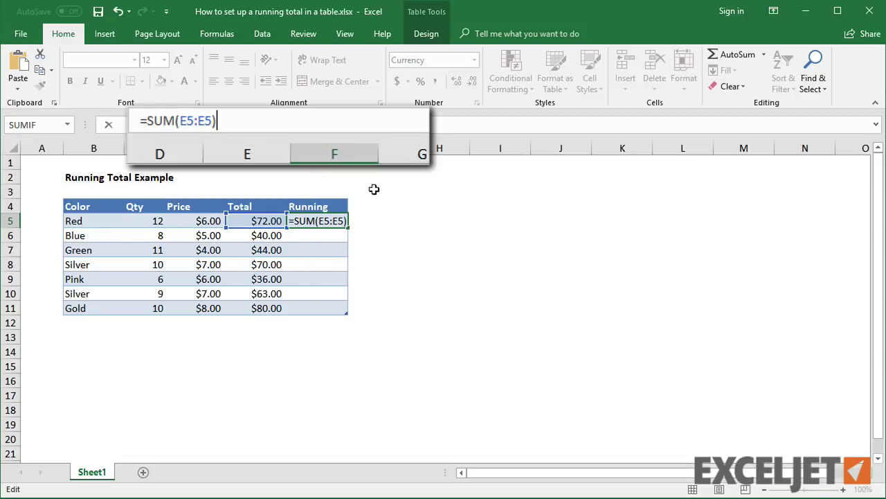
{"action": "double_click", "coordinate": [185, 122]}
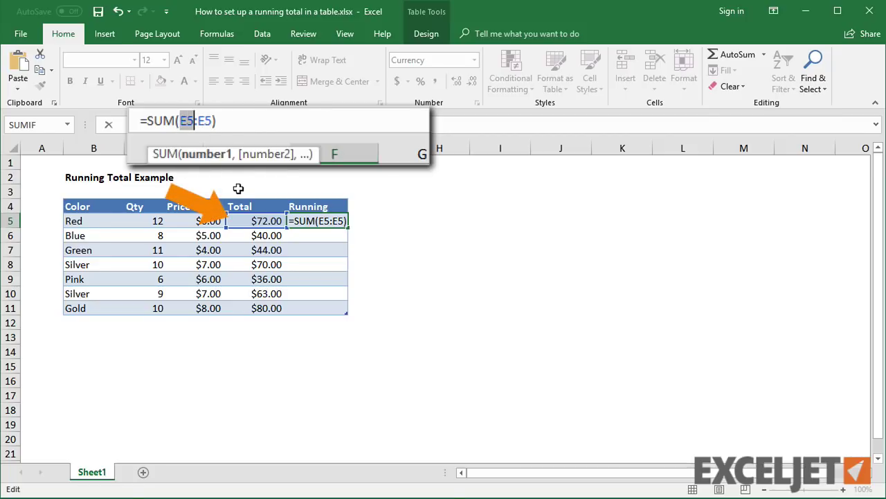
{"action": "key", "text": "F4"}
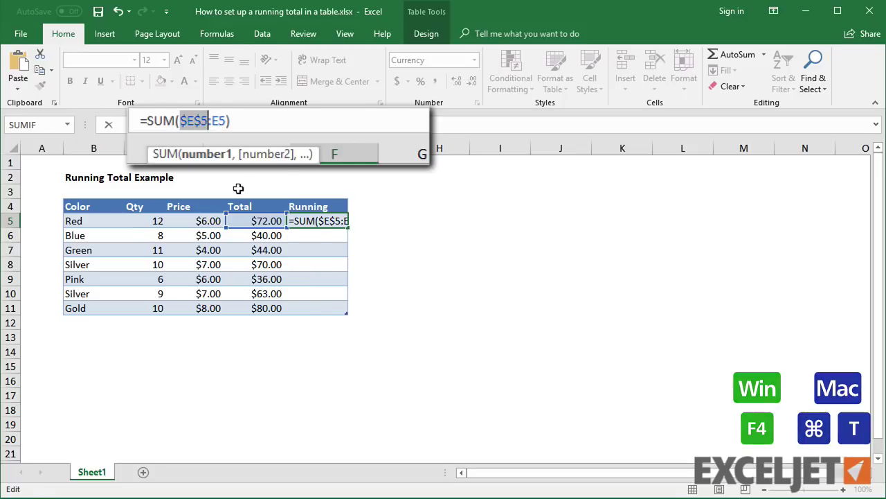
{"action": "key", "text": "Return"}
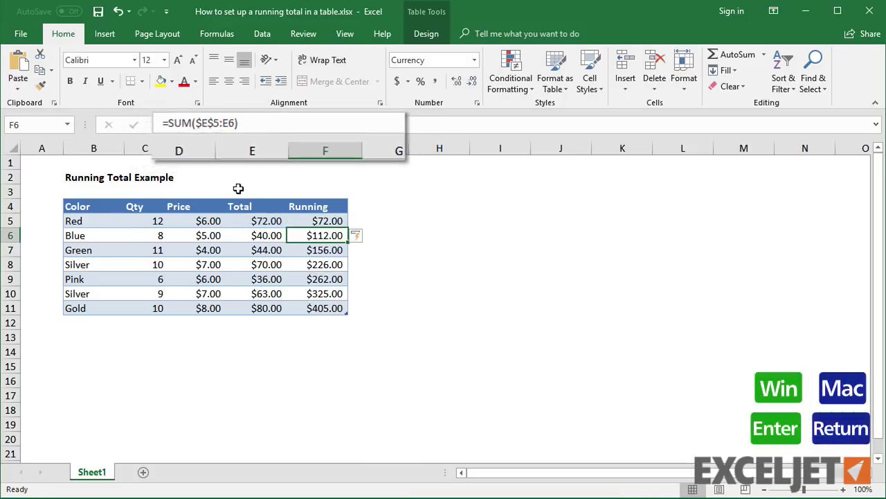
Step: Examine the ranges referenced by the running total formulas in F8 and F11
{"action": "left_click", "coordinate": [315, 260]}
{"action": "left_click", "coordinate": [297, 123]}
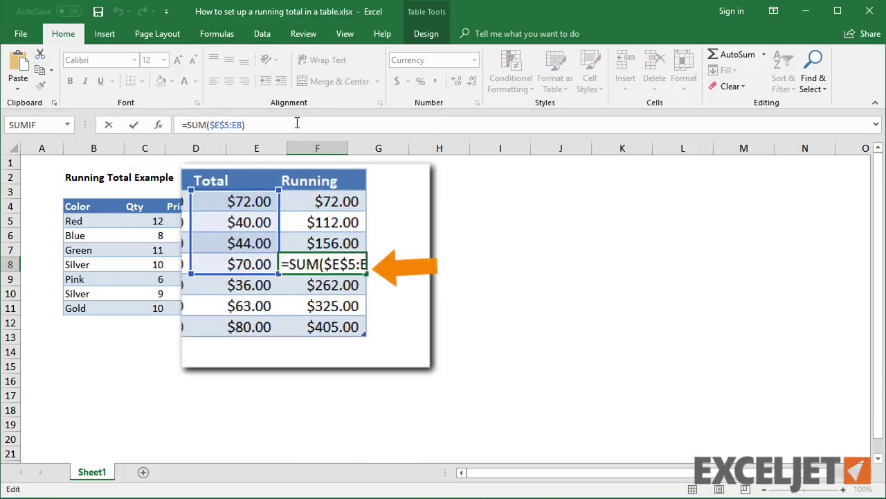
{"action": "key", "text": "Escape"}
{"action": "left_click", "coordinate": [344, 326]}
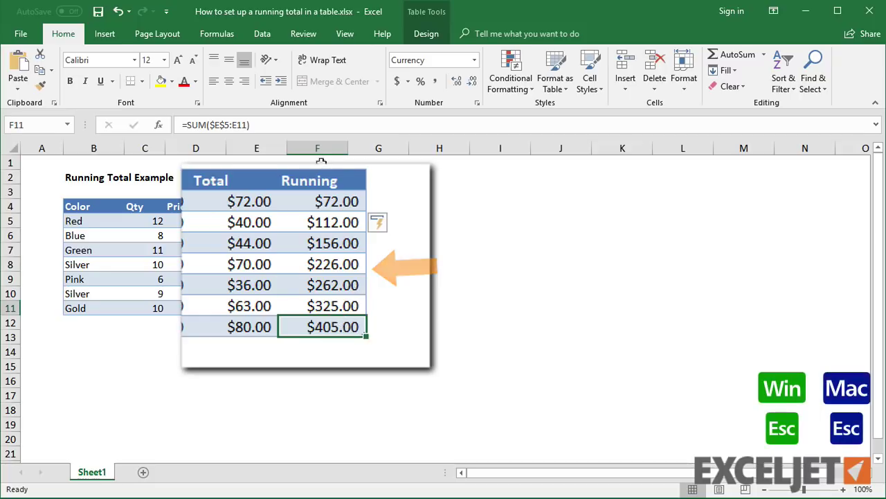
{"action": "left_click", "coordinate": [308, 127]}
{"action": "key", "text": "Escape"}
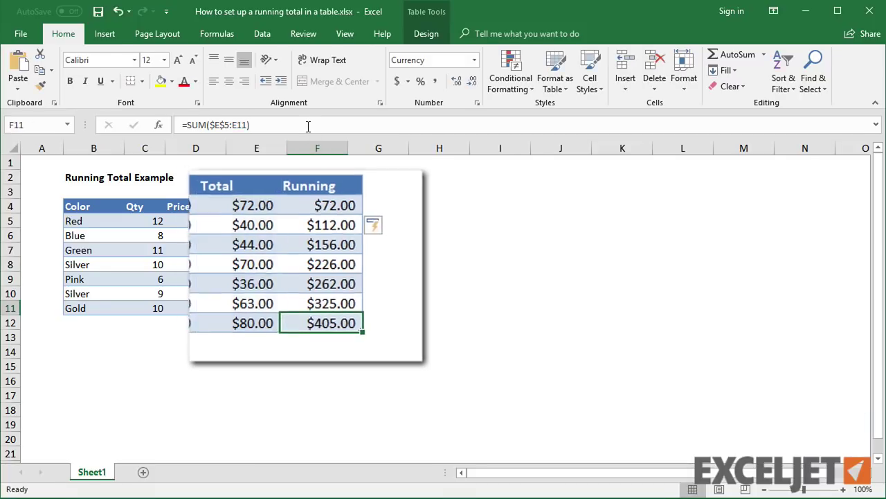
Step: Insert a table row at row 8, fill it down from the Green row above, and inspect the last row's running total formula
{"action": "left_click", "coordinate": [191, 262]}
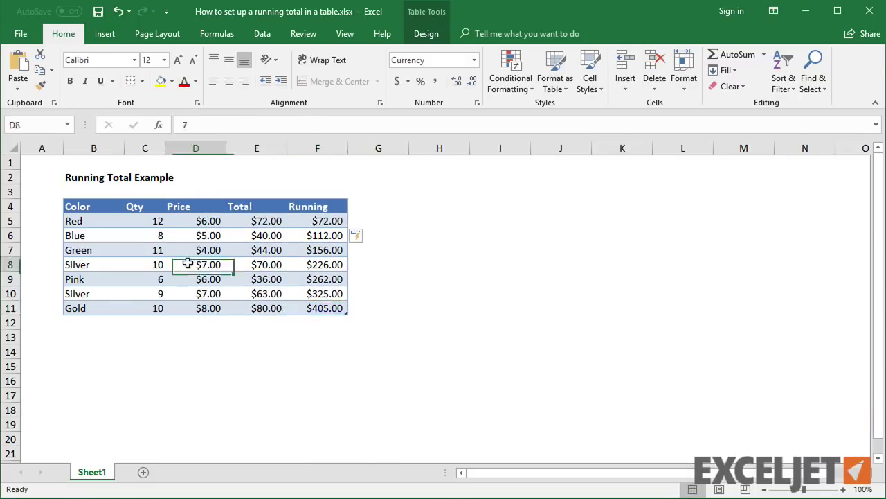
{"action": "key", "text": "shift+space"}
{"action": "key", "text": "ctrl+shift+plus"}
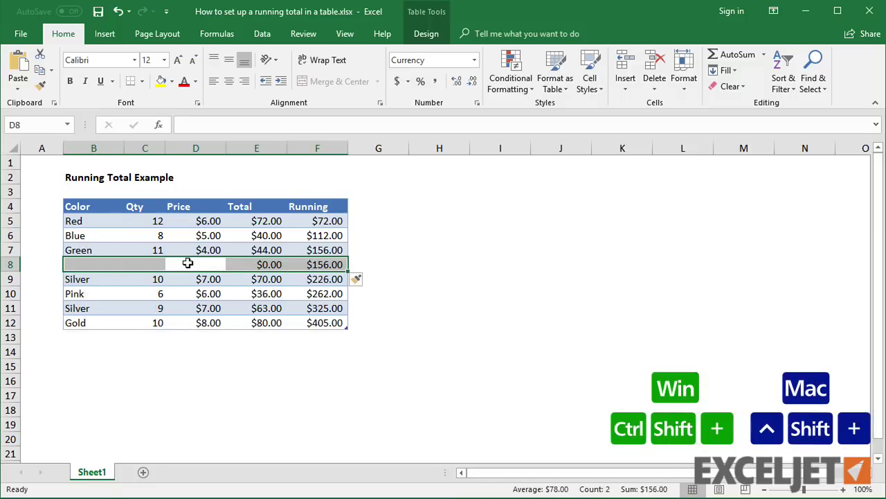
{"action": "key", "text": "ctrl+d"}
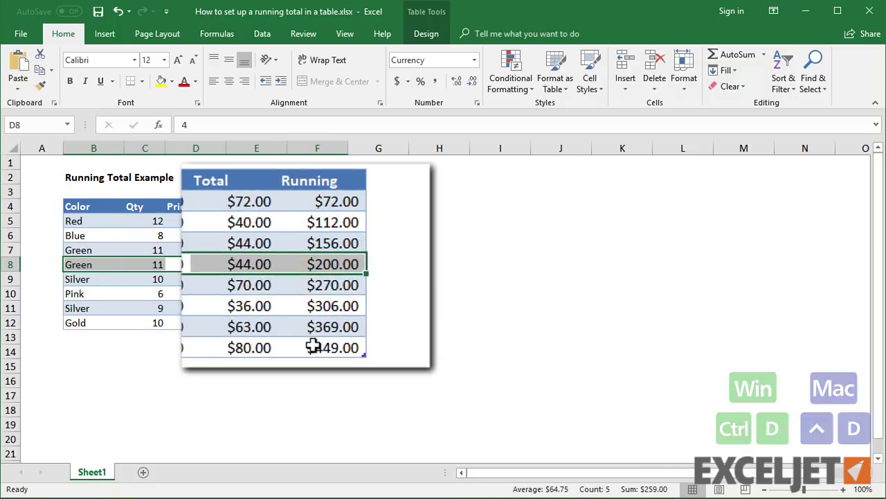
{"action": "left_click", "coordinate": [315, 333]}
{"action": "left_click", "coordinate": [308, 120]}
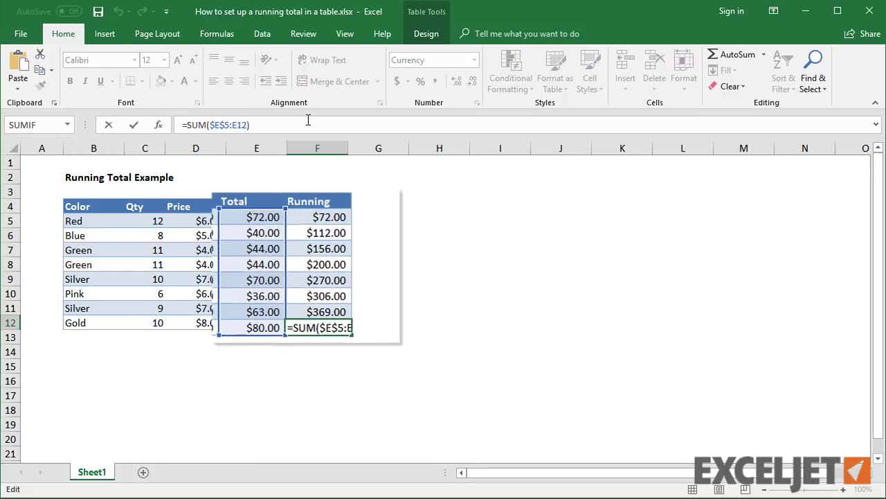
{"action": "key", "text": "Escape"}
Step: Add a table row at B13:F13 by filling down the last Gold row, and inspect the running total formulas in F13 and F12
{"action": "left_click_drag", "start_coordinate": [328, 336], "coordinate": [103, 332]}
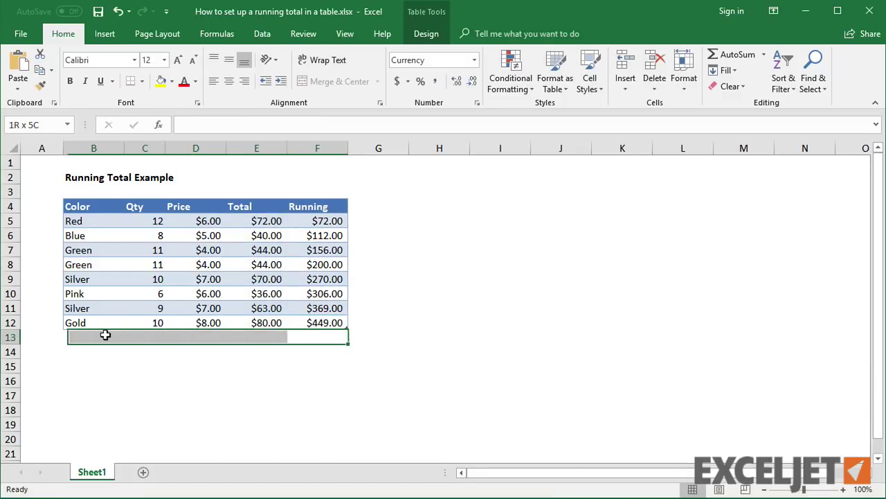
{"action": "key", "text": "ctrl+d"}
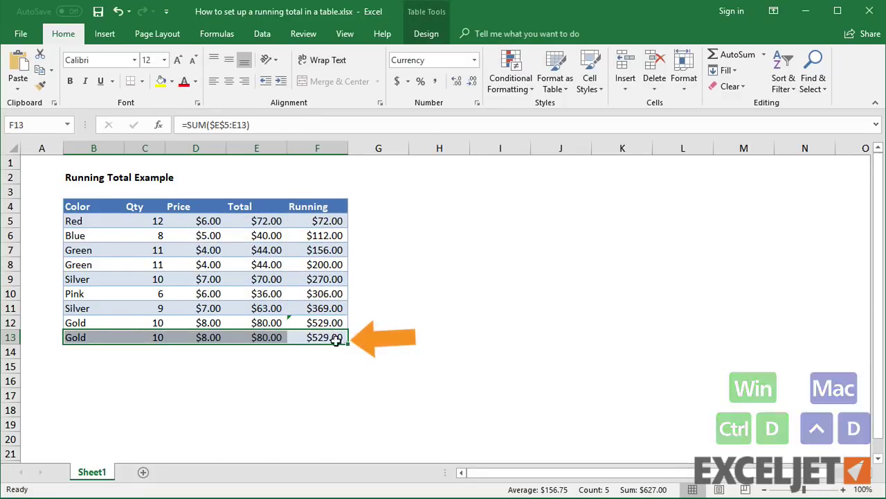
{"action": "left_click", "coordinate": [336, 336]}
{"action": "left_click", "coordinate": [344, 120]}
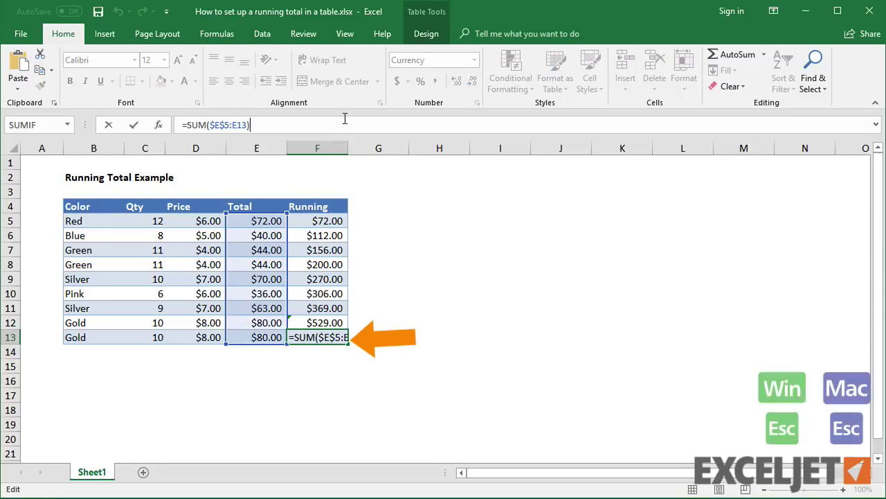
{"action": "key", "text": "Escape"}
{"action": "left_click", "coordinate": [326, 323]}
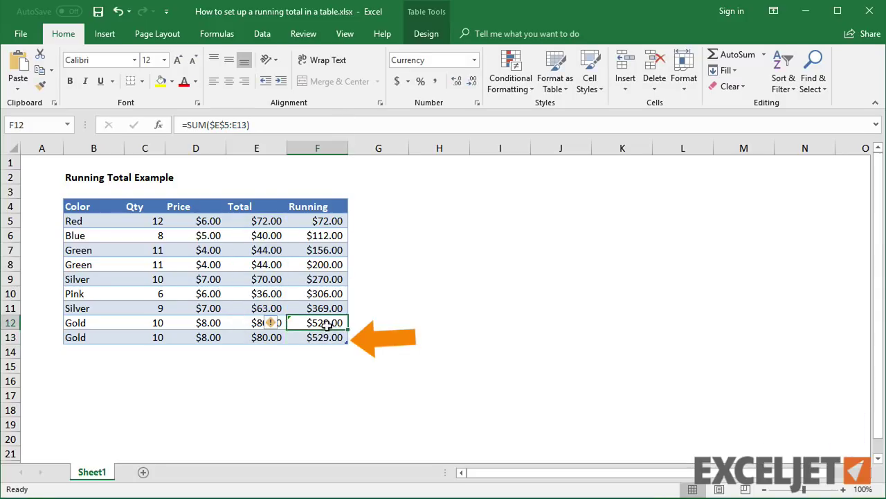
{"action": "left_click", "coordinate": [334, 125]}
{"action": "key", "text": "Escape"}
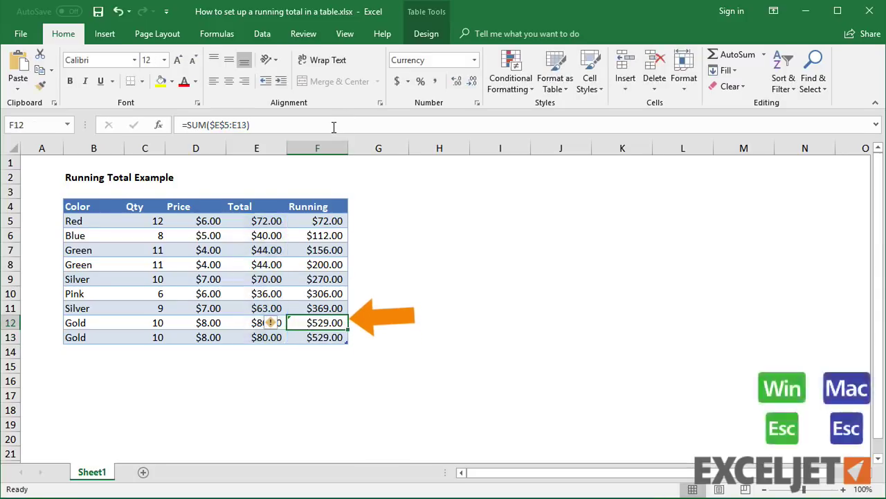
Step: Refill the whole Running column from the formula in F5
{"action": "left_click", "coordinate": [337, 221]}
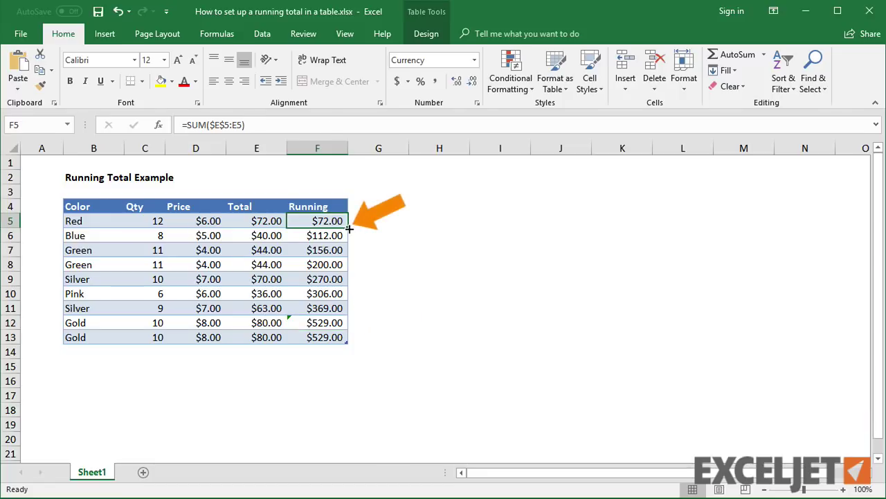
{"action": "double_click", "coordinate": [348, 228]}
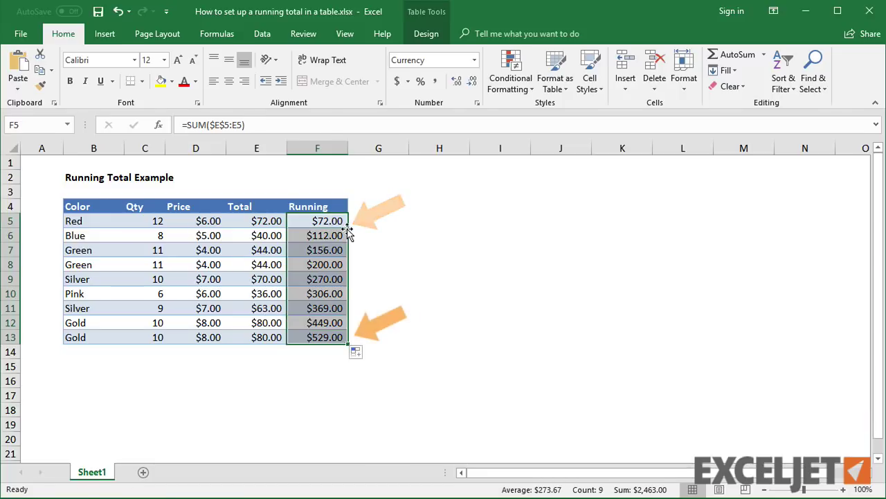
{"action": "left_click", "coordinate": [457, 241]}
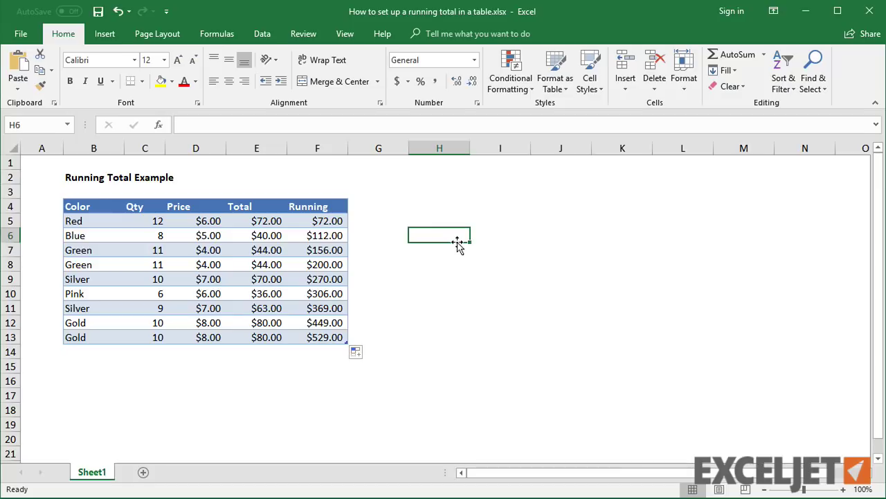
Step: Clear the Running column and write the placeholder formula =SUM(first:current) in F5
{"action": "left_click_drag", "start_coordinate": [331, 220], "coordinate": [334, 333]}
{"action": "key", "text": "Delete"}
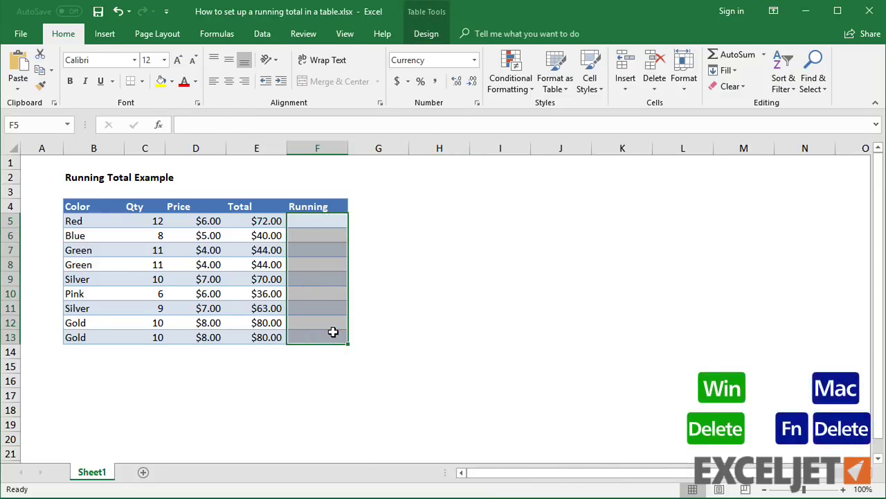
{"action": "left_click", "coordinate": [324, 217]}
{"action": "left_click", "coordinate": [291, 124]}
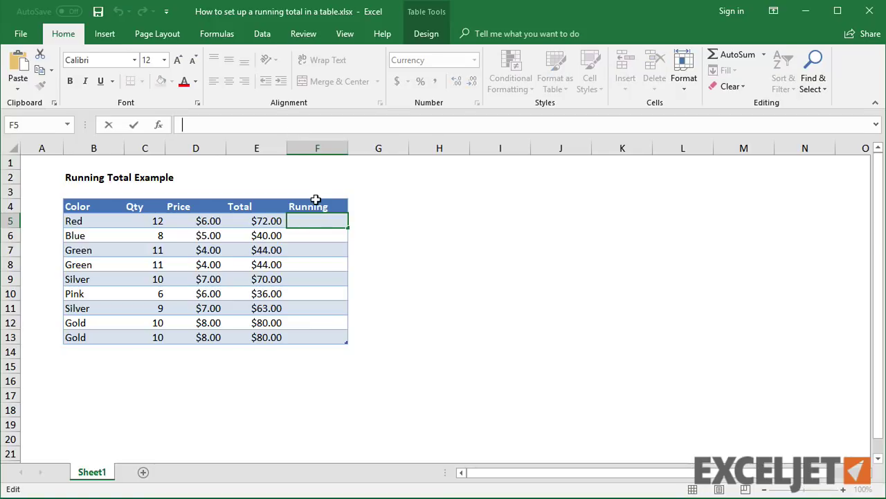
{"action": "type", "text": "="}
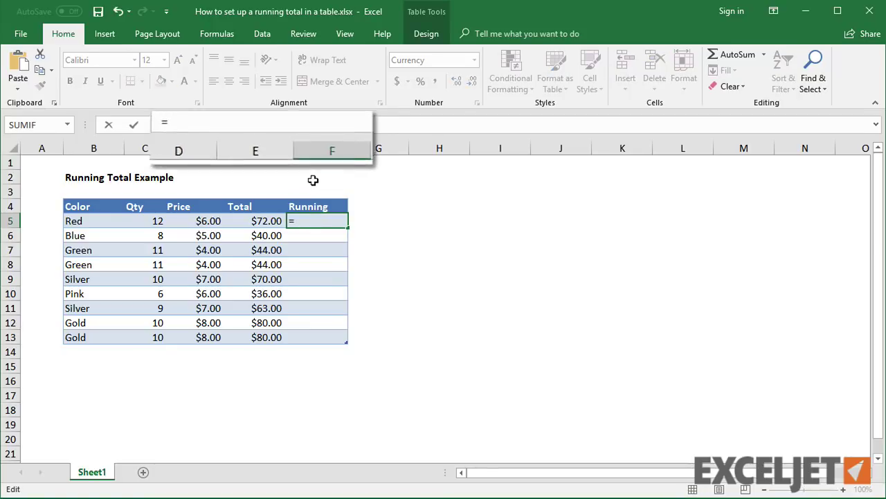
{"action": "type", "text": "SUM("}
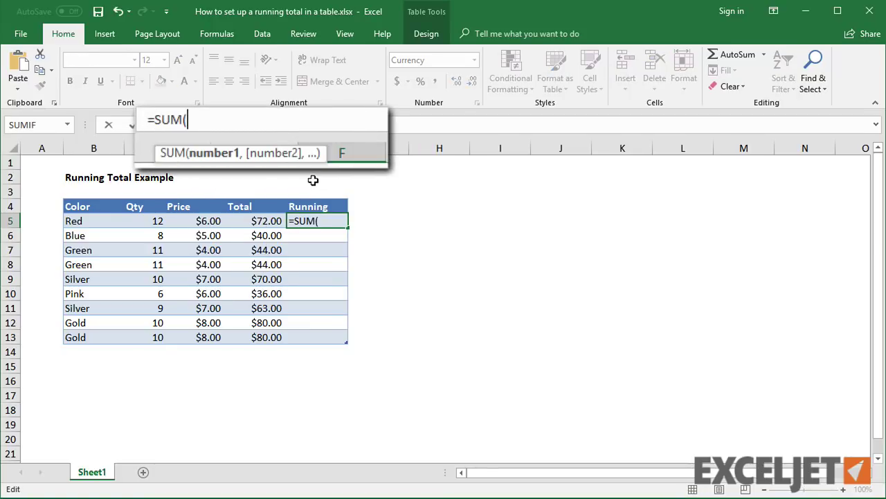
{"action": "type", "text": "first"}
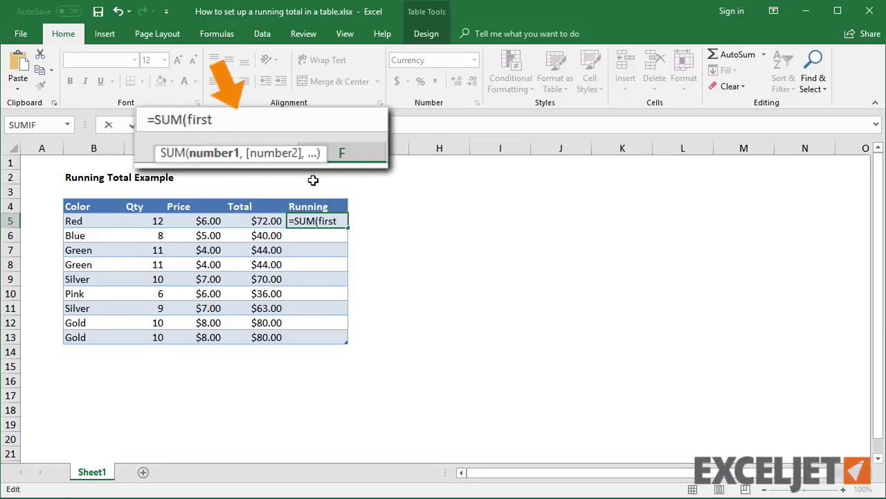
{"action": "type", "text": ":current"}
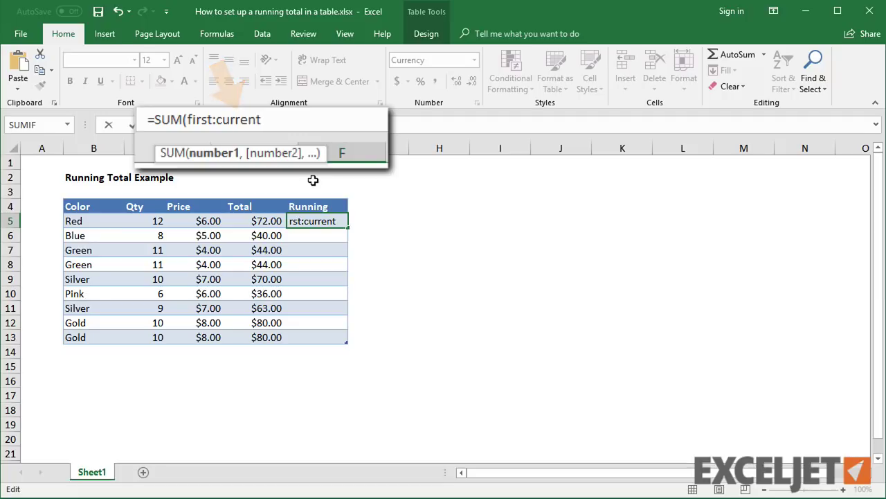
{"action": "type", "text": ")"}
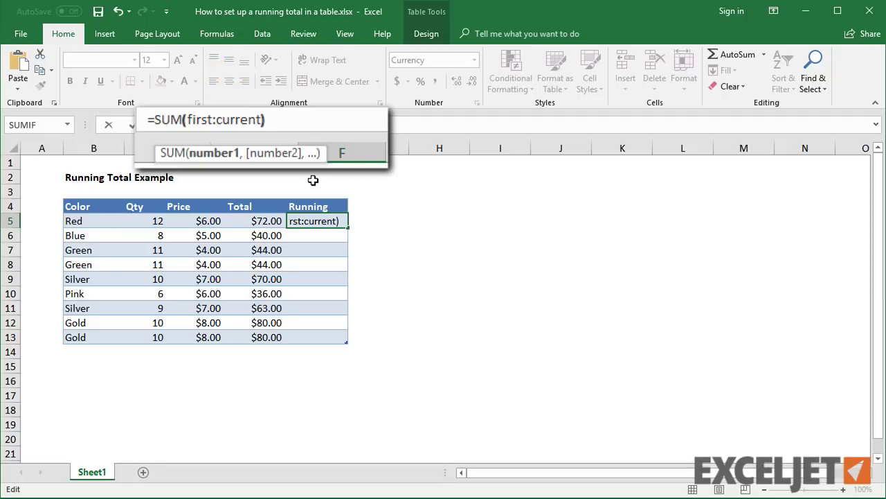
{"action": "double_click", "coordinate": [247, 124]}
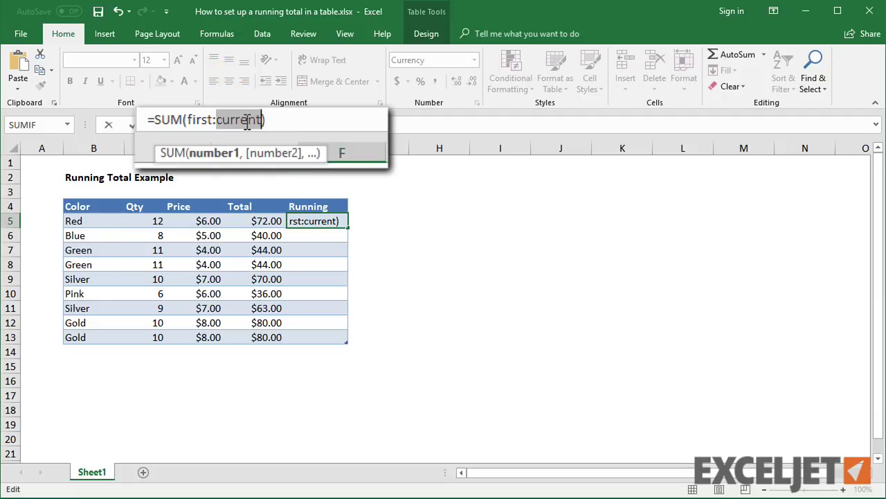
{"action": "left_click", "coordinate": [266, 219]}
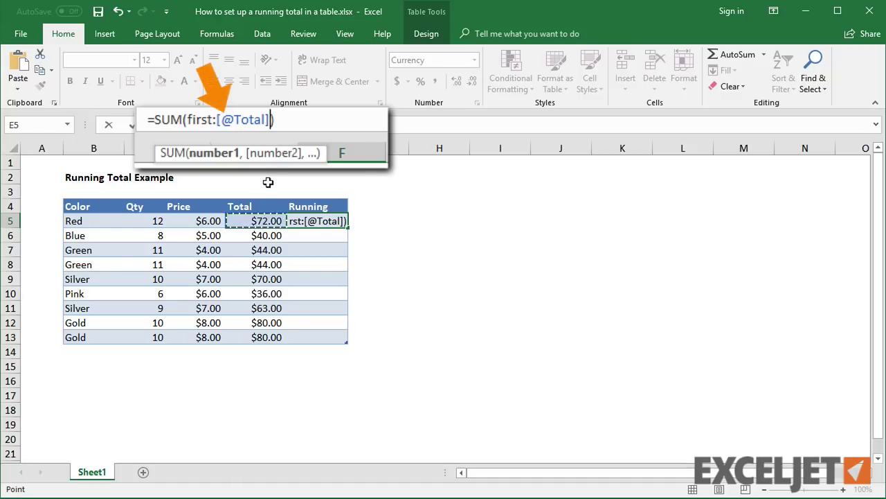
{"action": "double_click", "coordinate": [202, 117]}
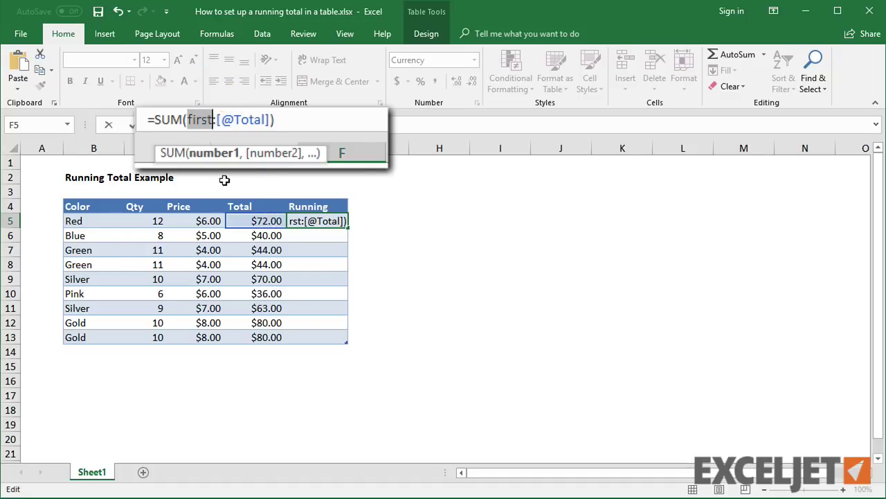
{"action": "type", "text": "INDEX"}
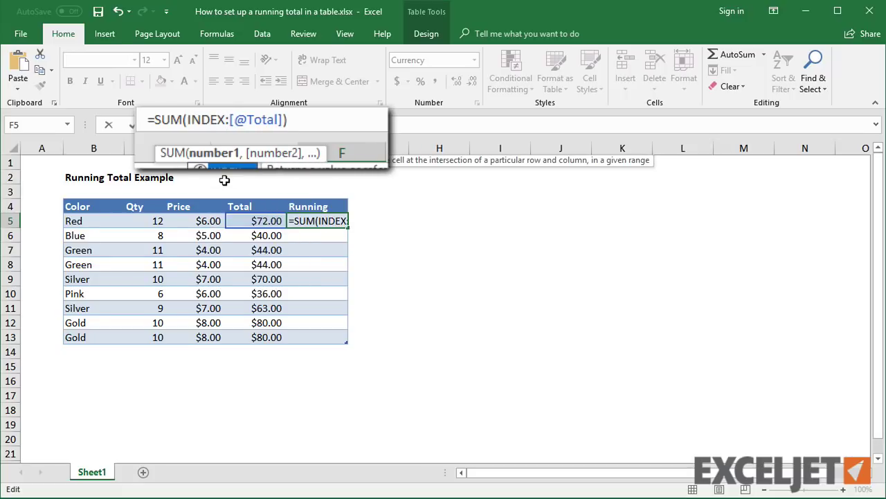
{"action": "key", "text": "Tab"}
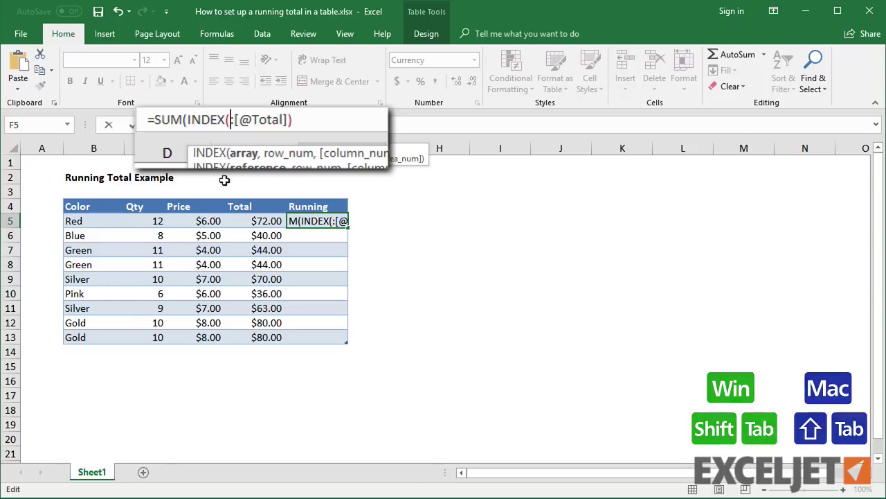
{"action": "left_click_drag", "start_coordinate": [270, 222], "coordinate": [258, 337]}
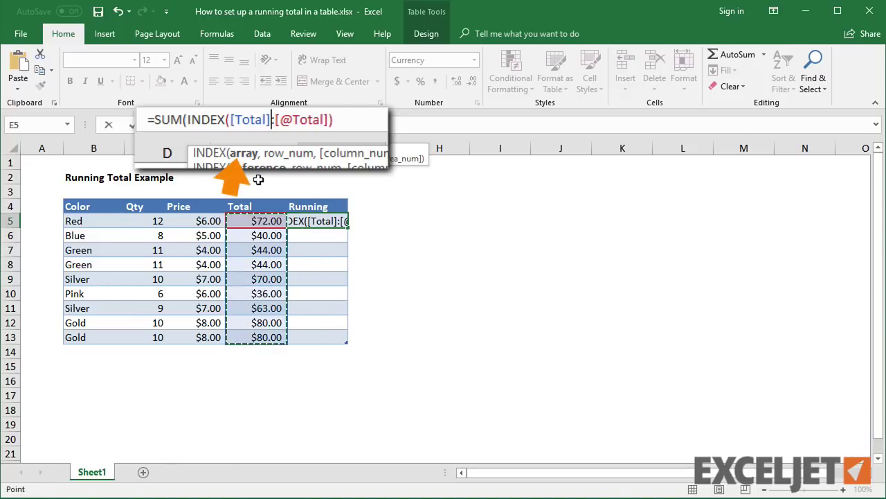
{"action": "type", "text": ",1"}
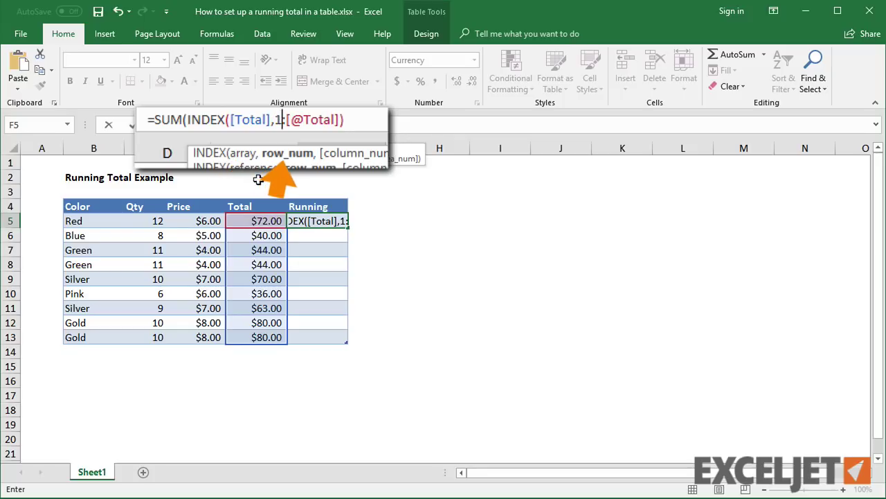
{"action": "type", "text": ")"}
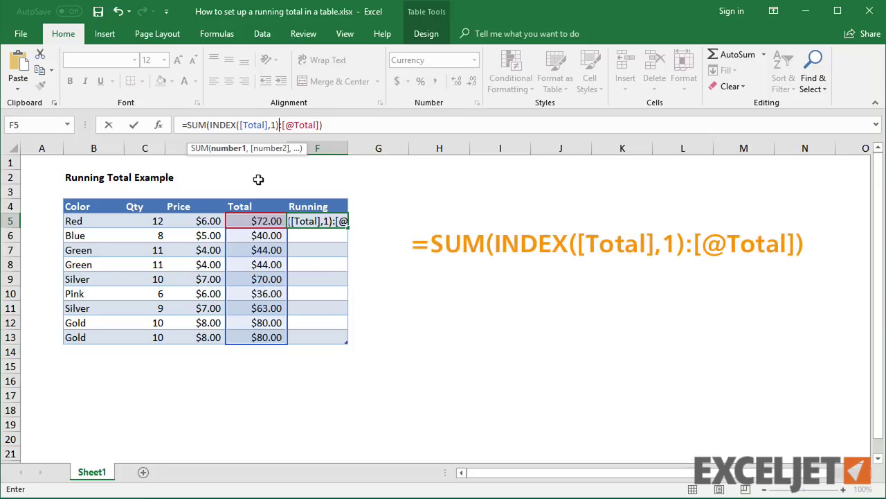
{"action": "key", "text": "Return"}
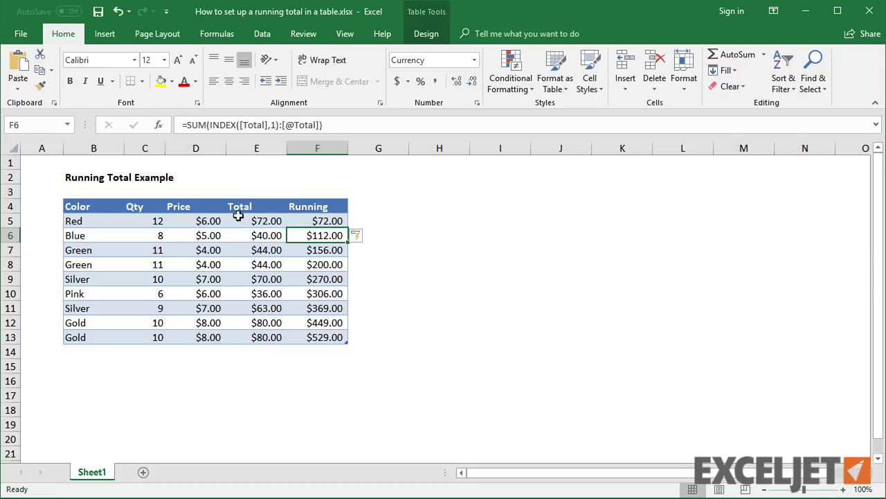
Step: Insert a table row at row 9 filled from the Green row above, and add row 15 by filling down the last Gold row
{"action": "left_click", "coordinate": [123, 281]}
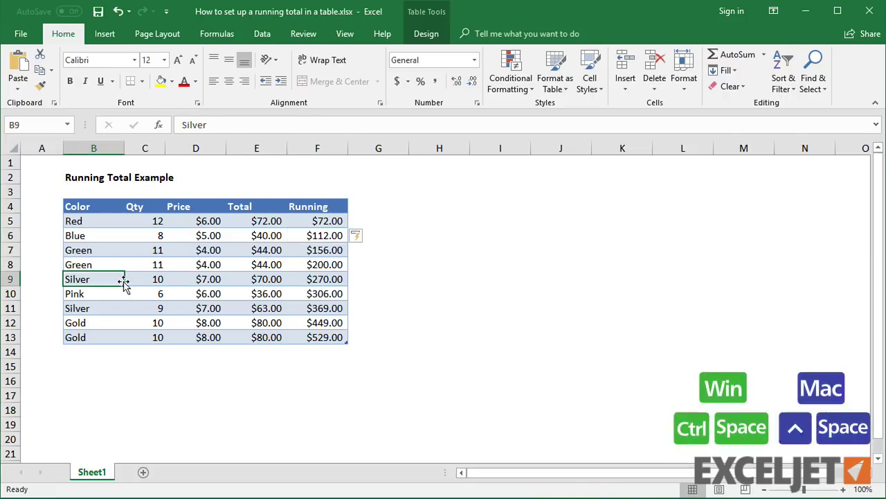
{"action": "key", "text": "shift+space"}
{"action": "key", "text": "ctrl+shift+plus"}
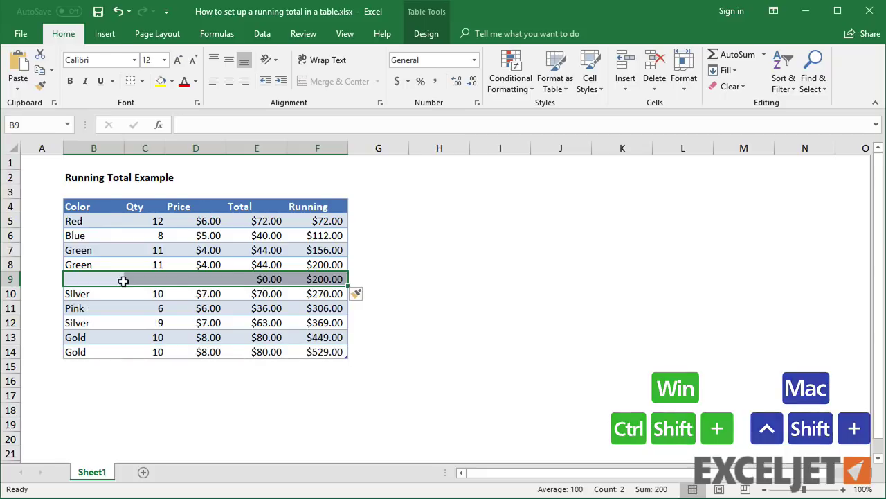
{"action": "key", "text": "ctrl+d"}
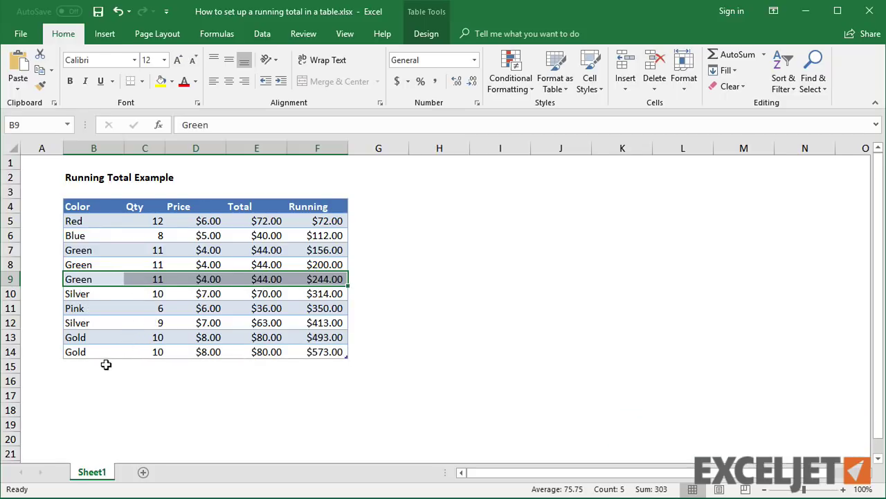
{"action": "left_click_drag", "start_coordinate": [104, 365], "coordinate": [317, 364]}
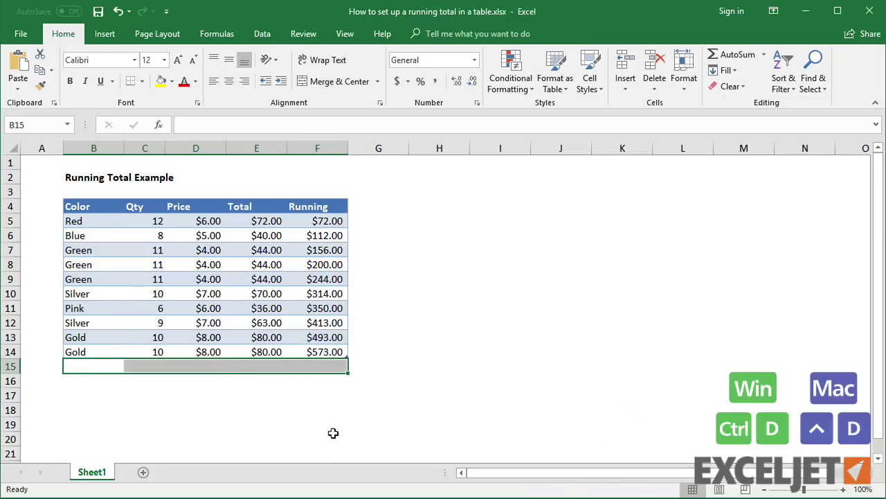
{"action": "key", "text": "ctrl+d"}
Step: Examine the ranges referenced by the running total formulas in F15 and F9
{"action": "left_click", "coordinate": [326, 366]}
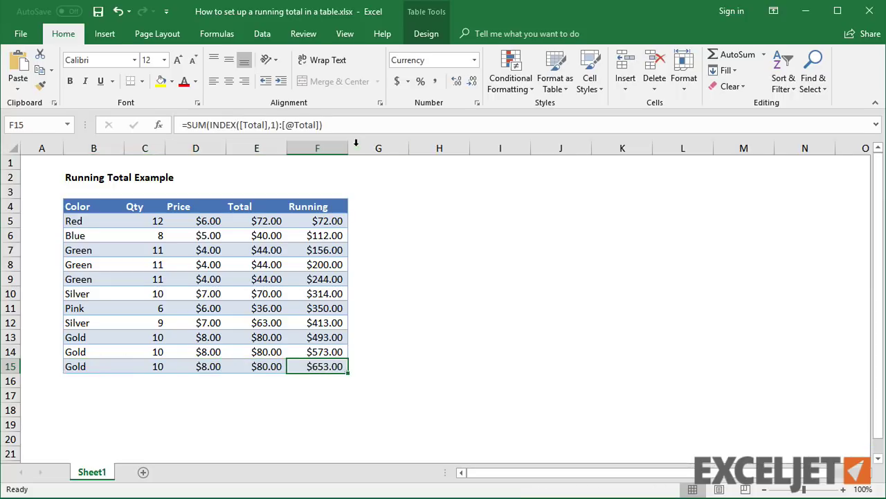
{"action": "left_click", "coordinate": [355, 126]}
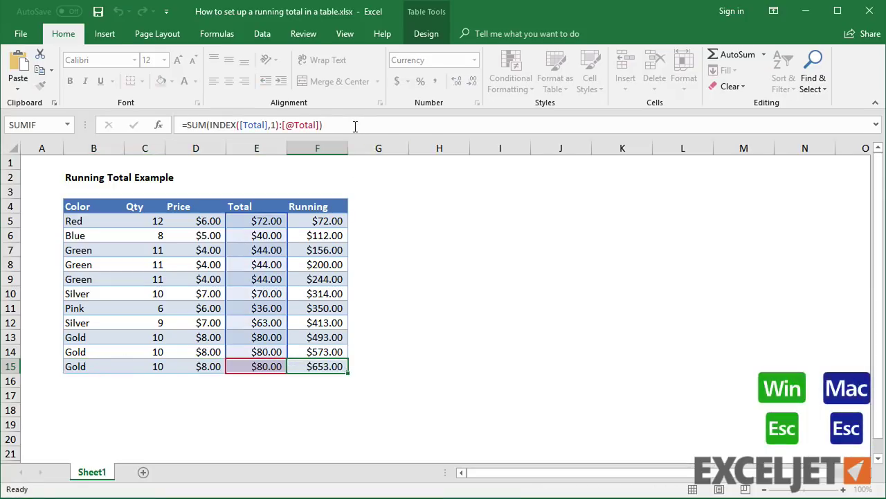
{"action": "key", "text": "Escape"}
{"action": "left_click", "coordinate": [335, 279]}
{"action": "left_click", "coordinate": [347, 130]}
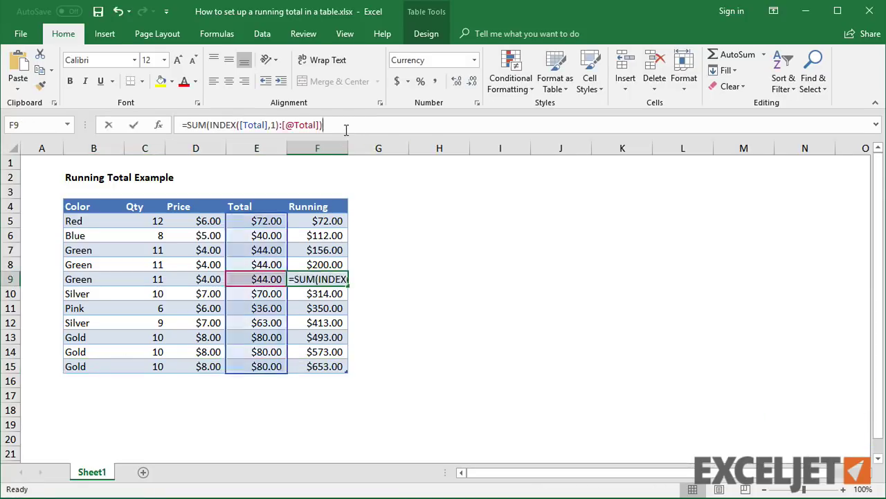
{"action": "key", "text": "Escape"}
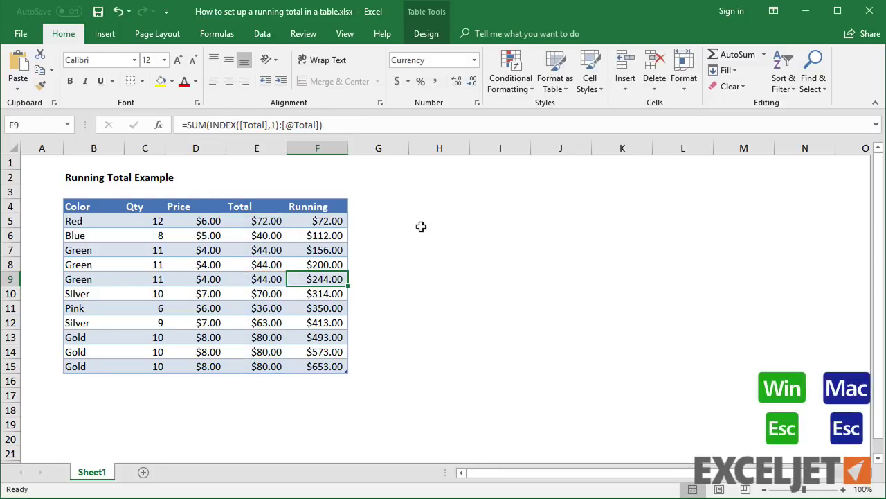